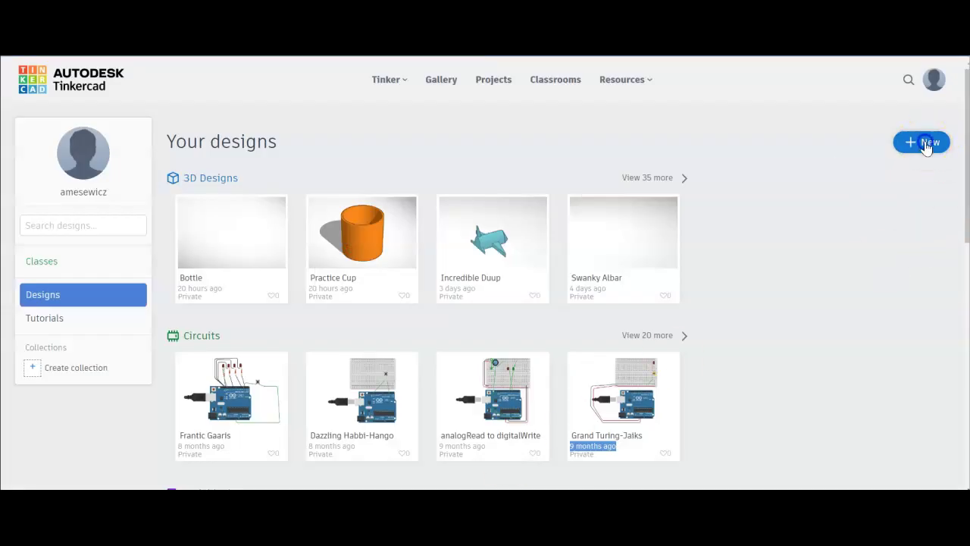
- Create a new 3D design and name it Practice Cup
click(926, 143)
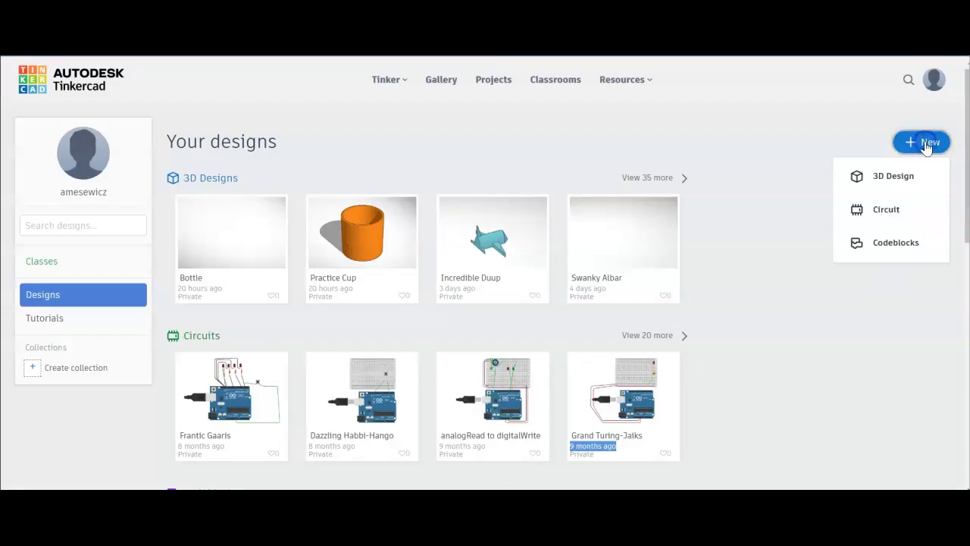
click(902, 175)
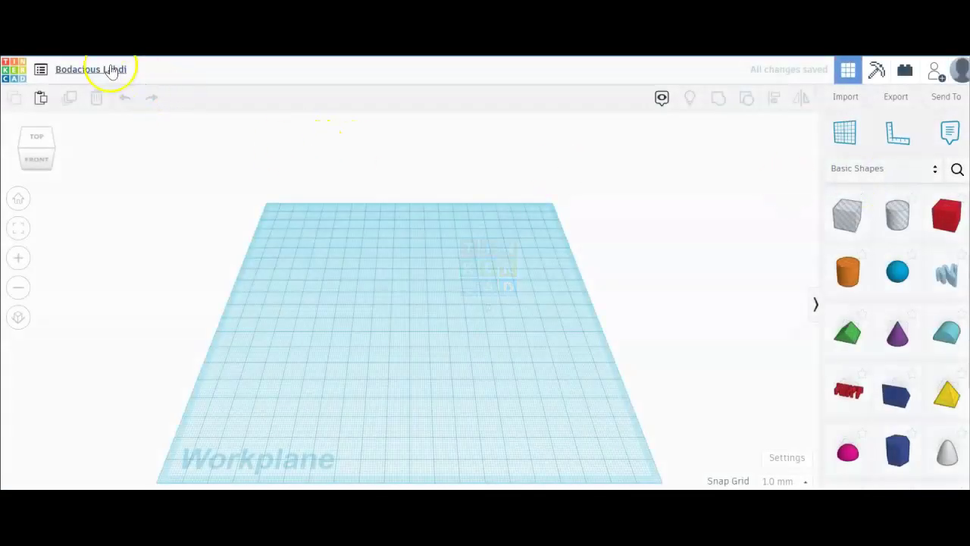
click(97, 76)
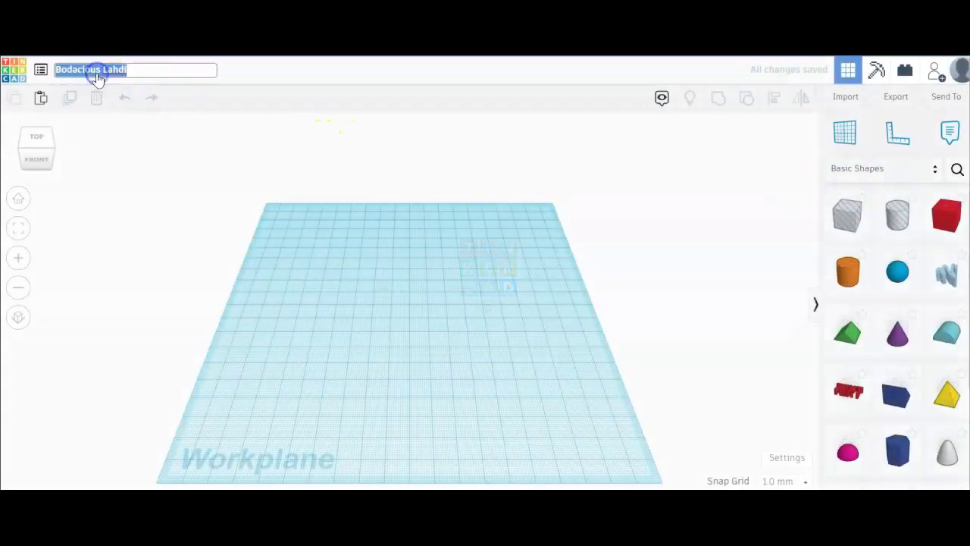
key(BackSpace)
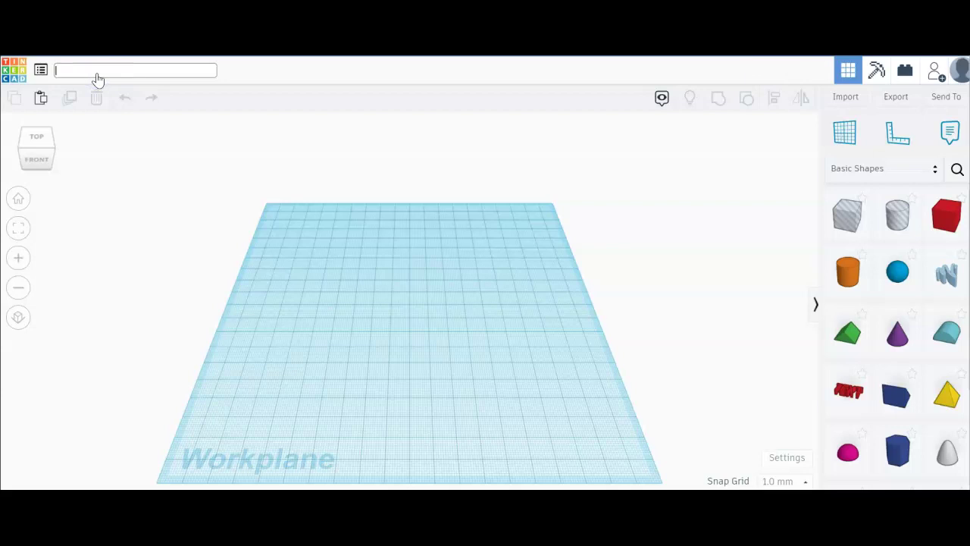
text(Pr)
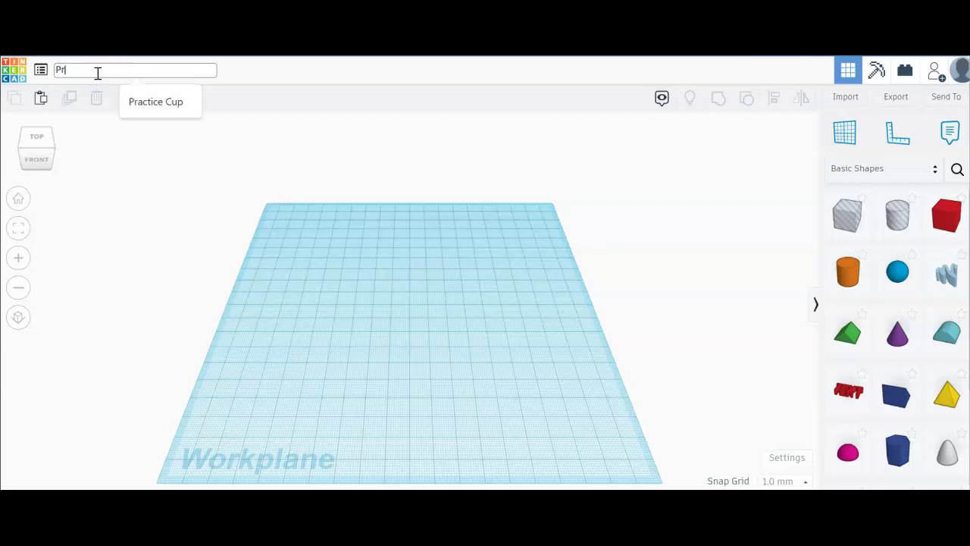
text(actice Cup)
click(258, 106)
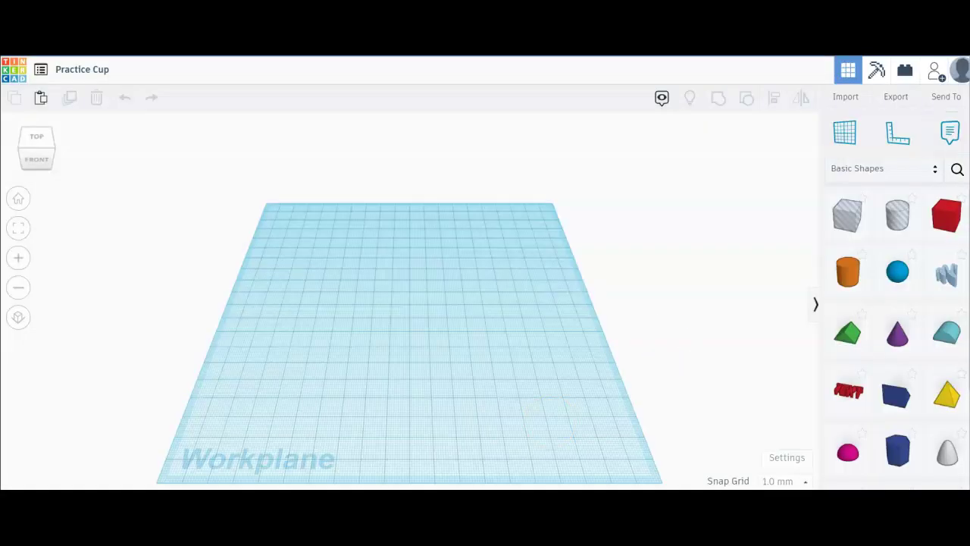
- Place a cylinder hole near the middle of the workplane and scale it uniformly to 26 mm in width and length
drag(889, 214, 424, 326)
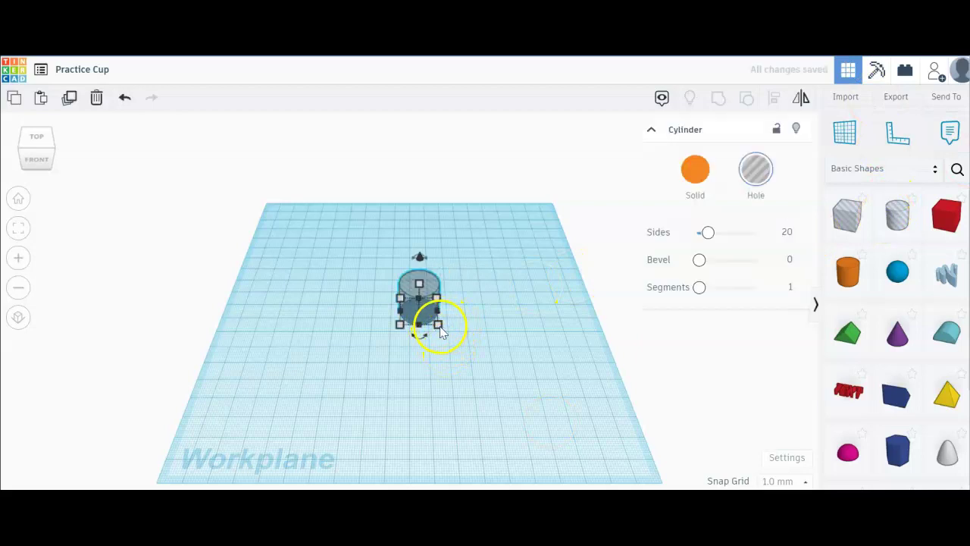
click(440, 326)
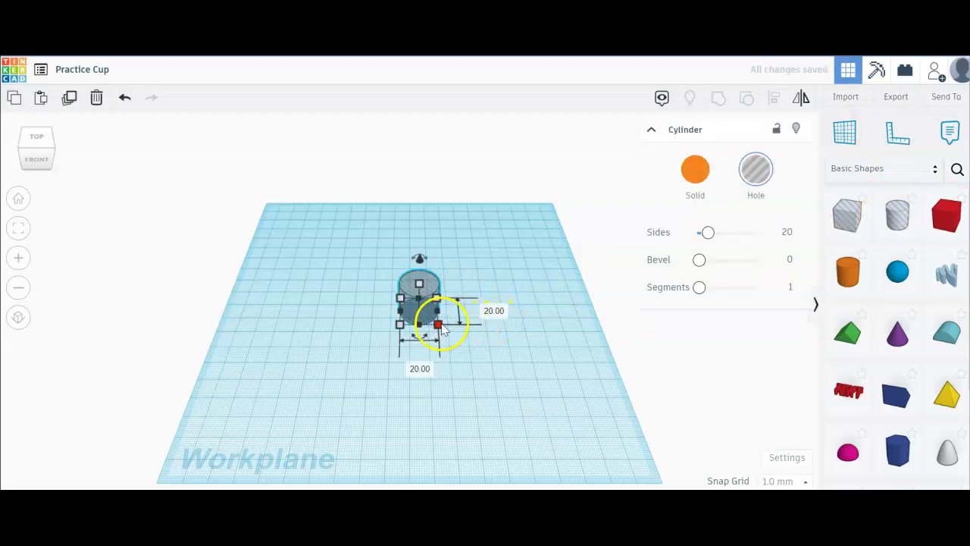
click(494, 310)
text(26)
key(Return)
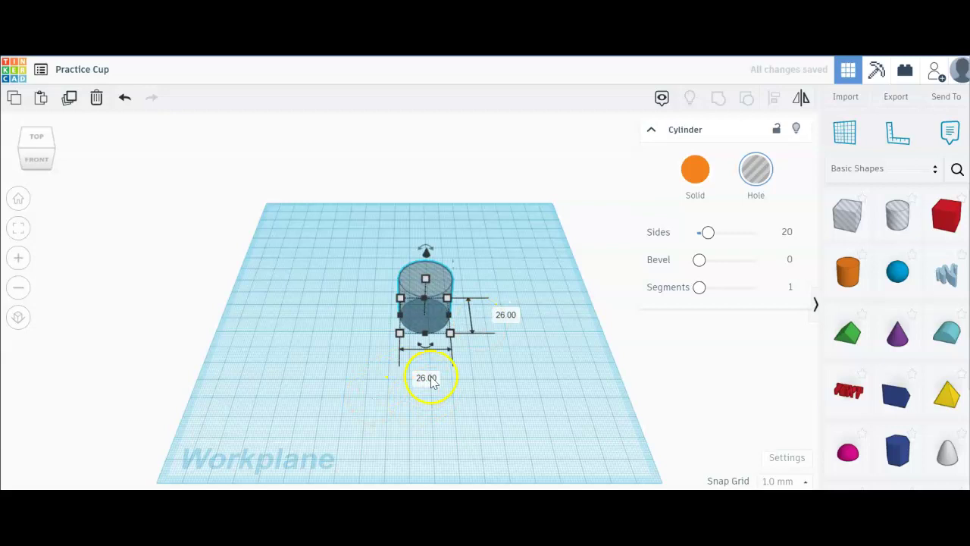
- Set the cylinder hole's height to 28 mm and deselect it
click(426, 279)
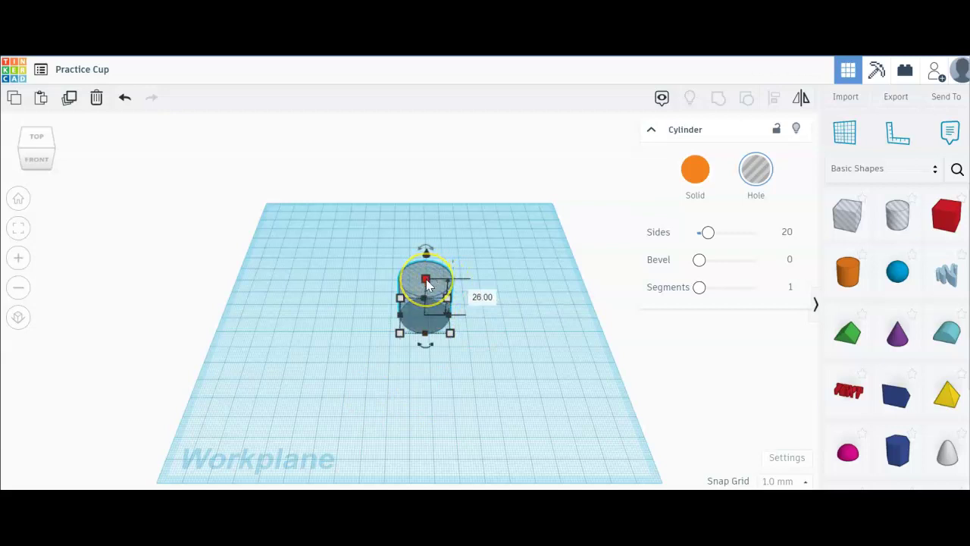
click(427, 282)
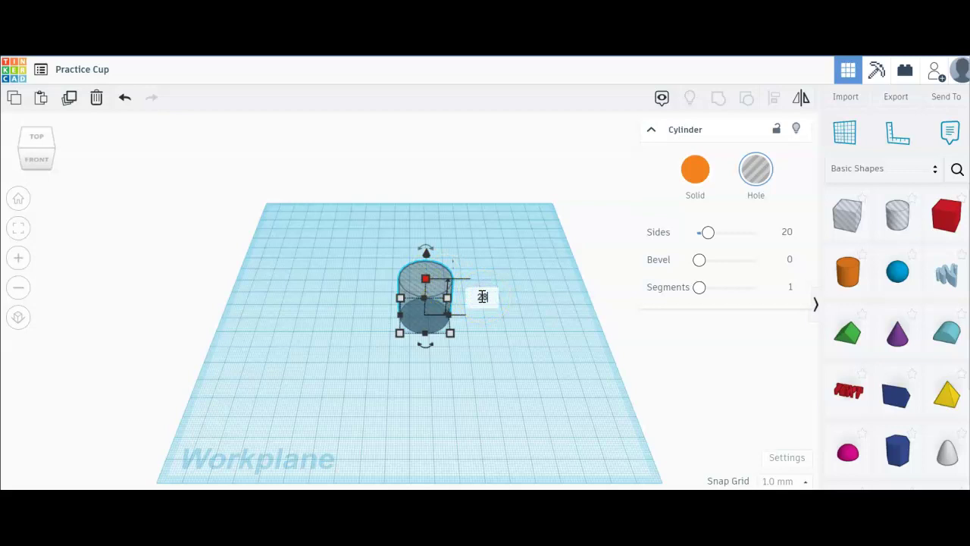
key(Return)
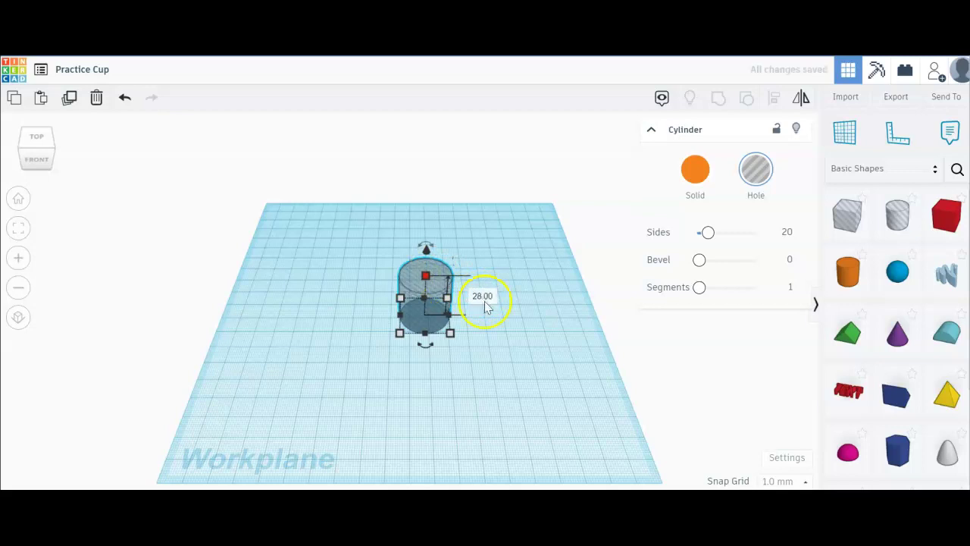
click(501, 341)
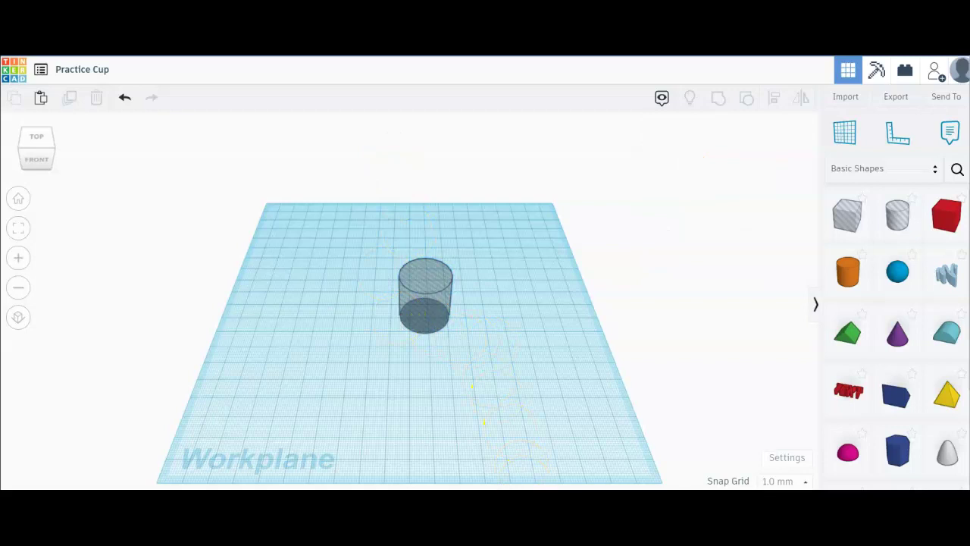
key(alt+Tab)
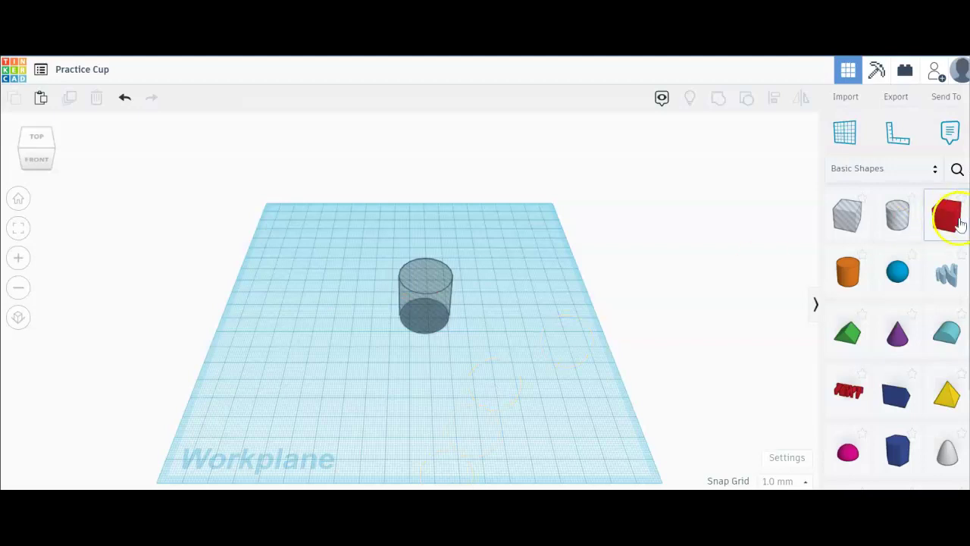
- Place a solid orange cylinder beside the hole cylinder and scale it uniformly to 30 mm in width and length
drag(855, 279, 519, 334)
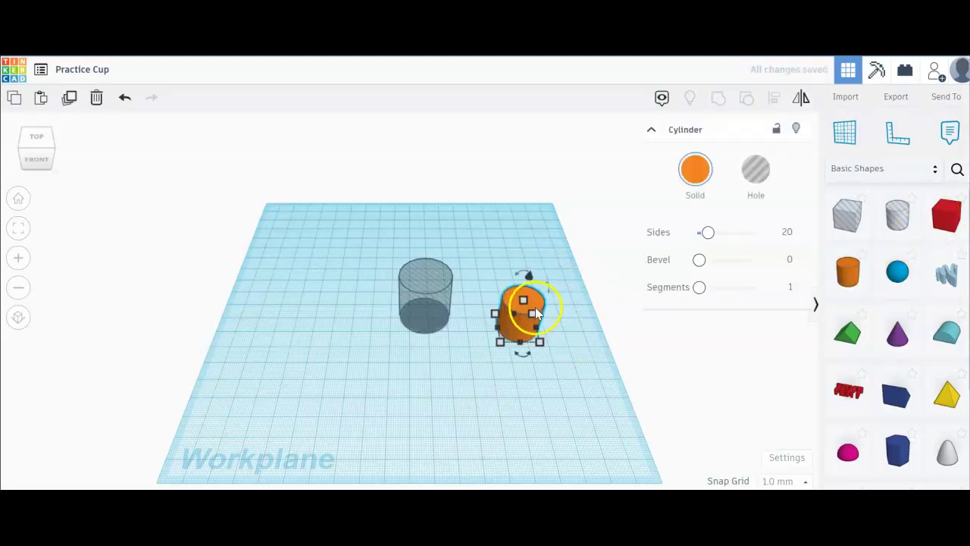
drag(540, 343, 543, 346)
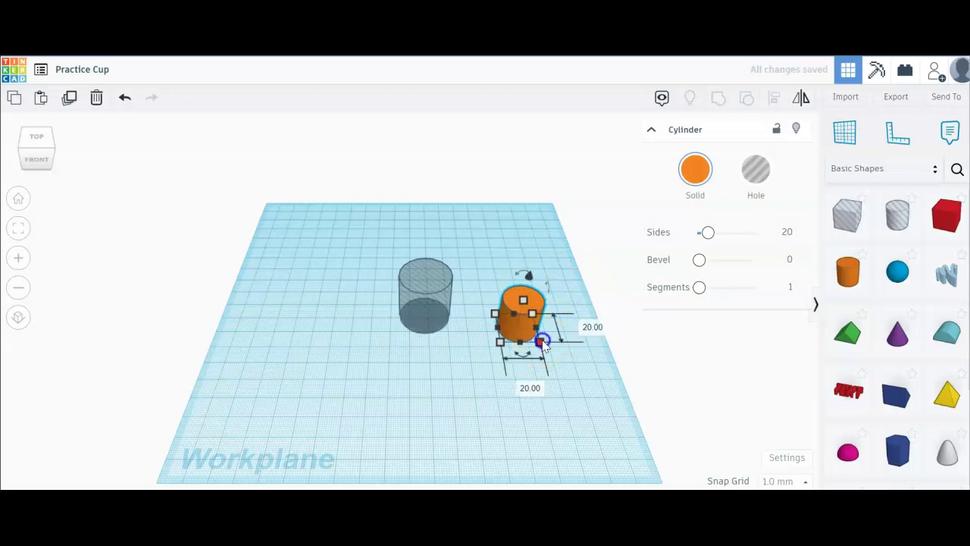
click(594, 327)
key(Return)
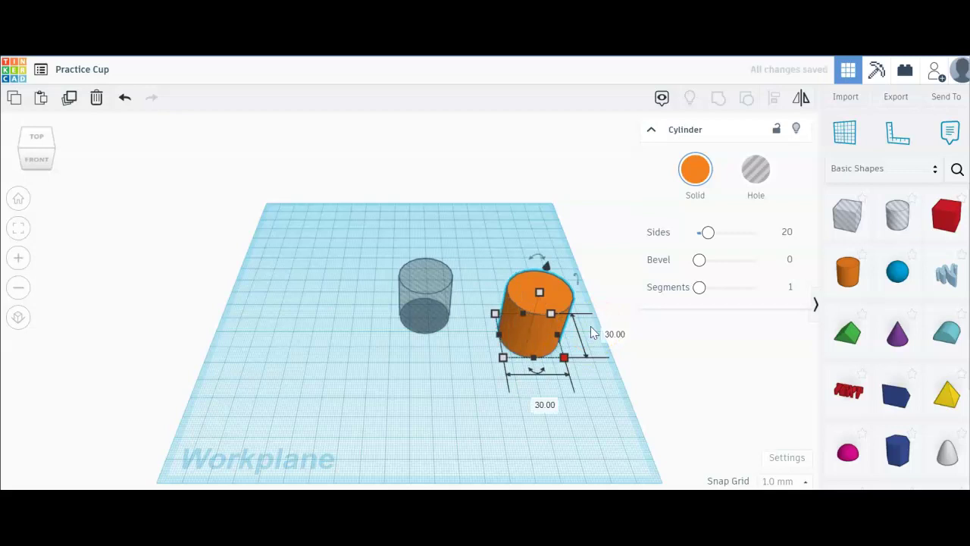
- Smooth both the solid and the hole cylinder by setting their sides to 64
scroll(596, 307, up, 1)
scroll(596, 307, up, 3)
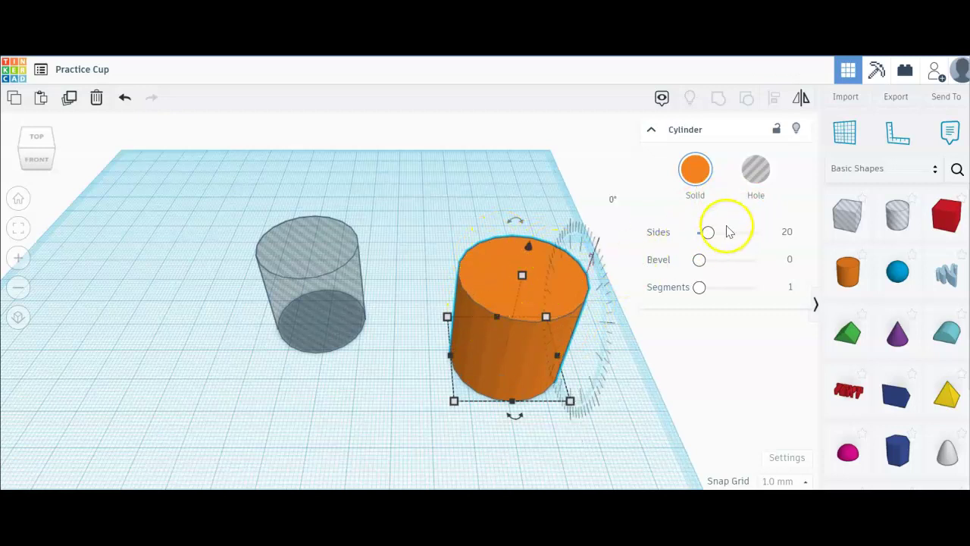
drag(707, 235, 844, 219)
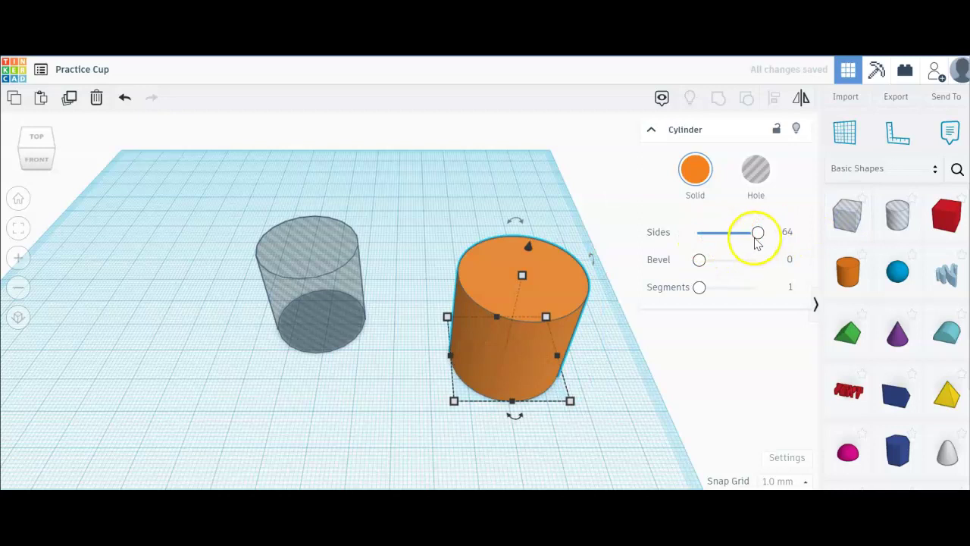
click(295, 248)
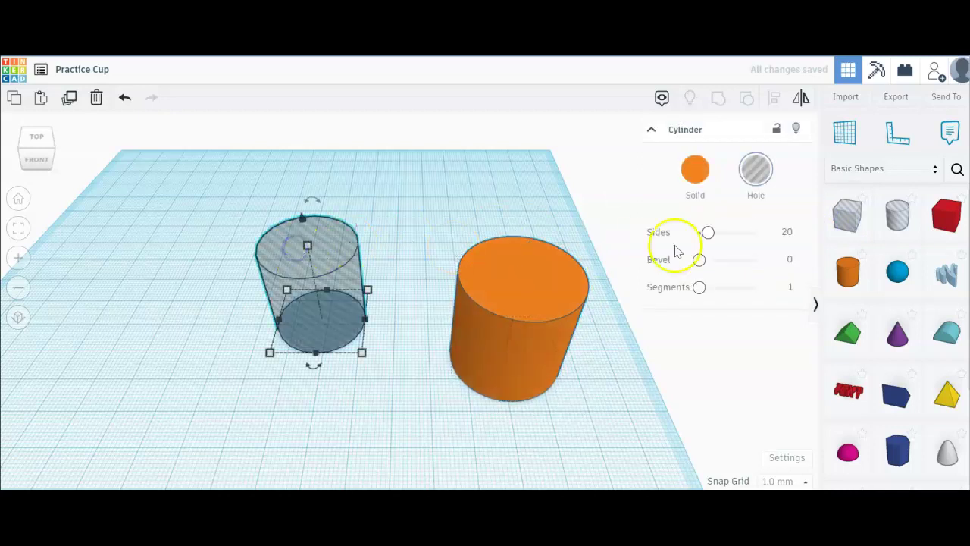
drag(720, 244, 818, 232)
click(596, 285)
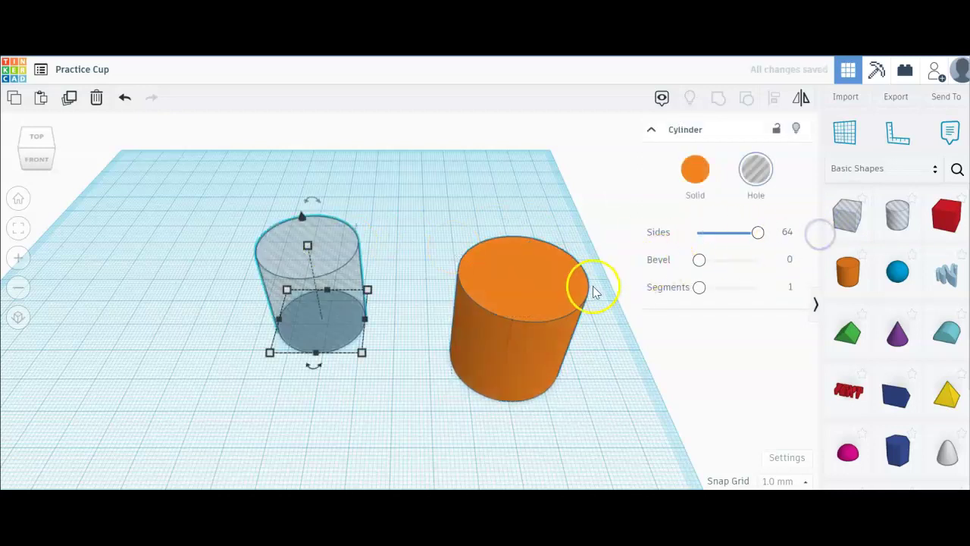
- Check the two cylinders' dimensions and raise the hole cylinder slightly above the workplane
click(570, 284)
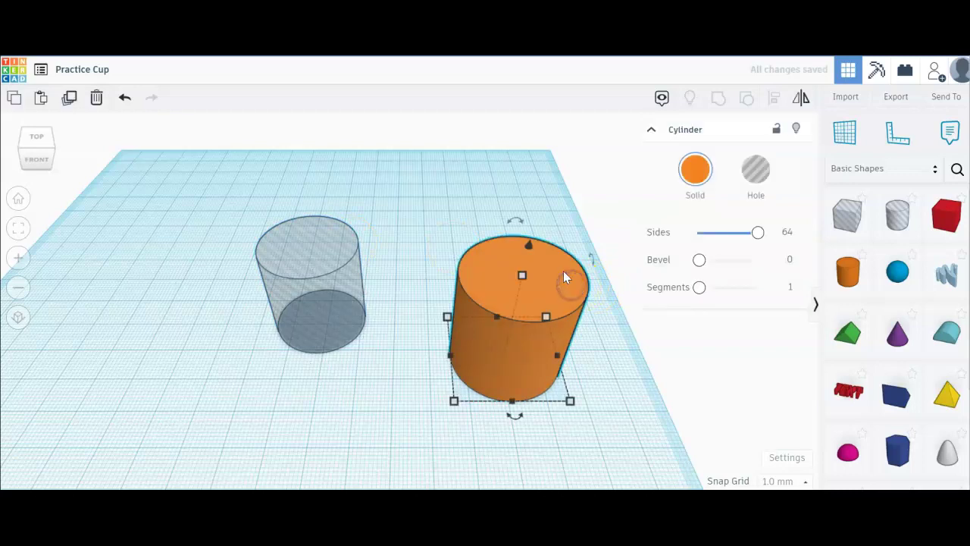
click(521, 276)
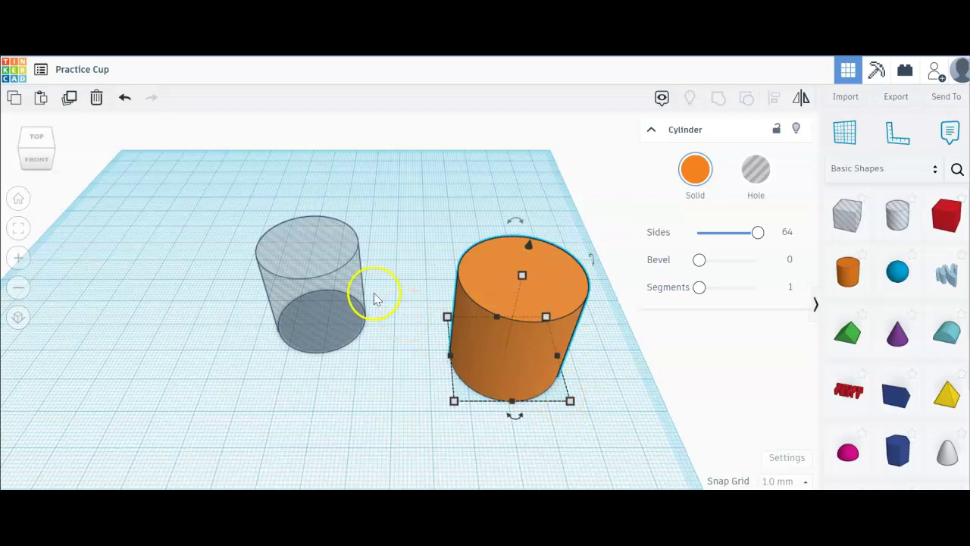
click(287, 235)
click(363, 353)
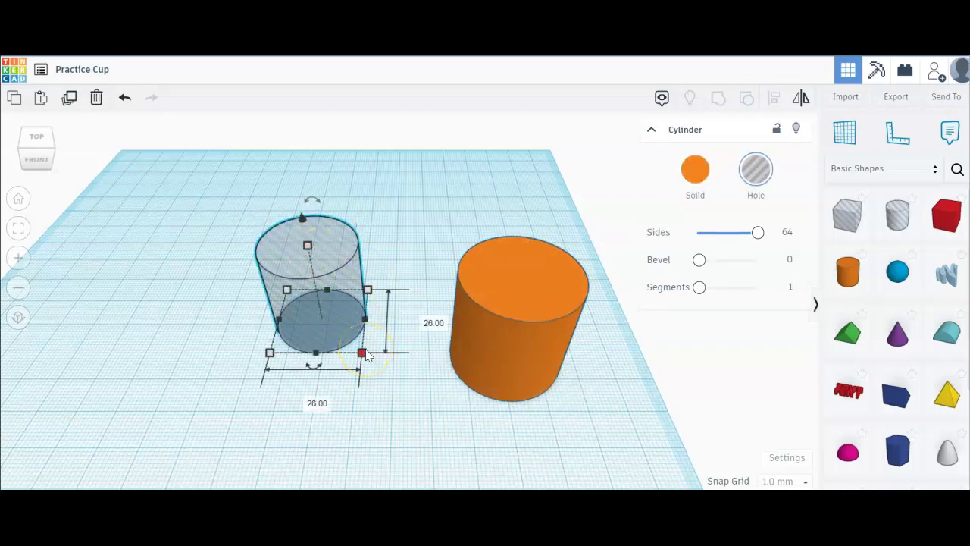
right_drag(379, 384, 393, 339)
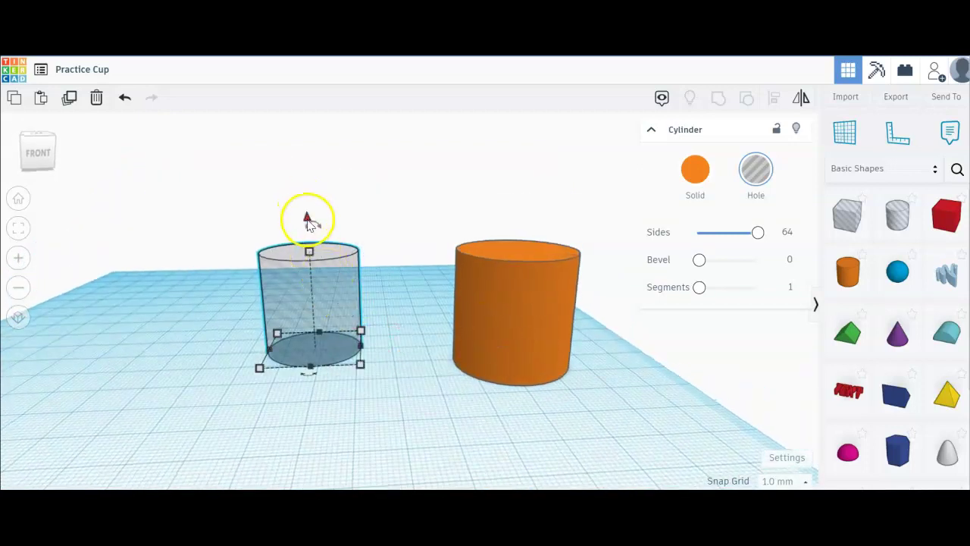
mouse_move(344, 348)
right_down()
mouse_move(348, 326)
mouse_move(350, 339)
right_up()
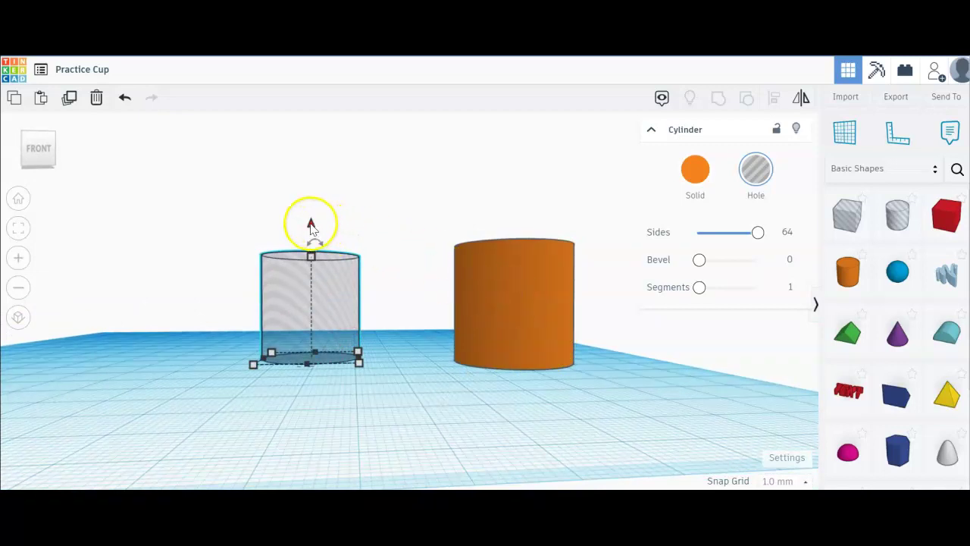
drag(310, 225, 315, 219)
click(544, 420)
- Select both cylinders and align them by their centers along both horizontal axes so the hole sits inside the solid
right_drag(537, 407, 490, 437)
right_drag(393, 381, 403, 400)
drag(180, 163, 703, 459)
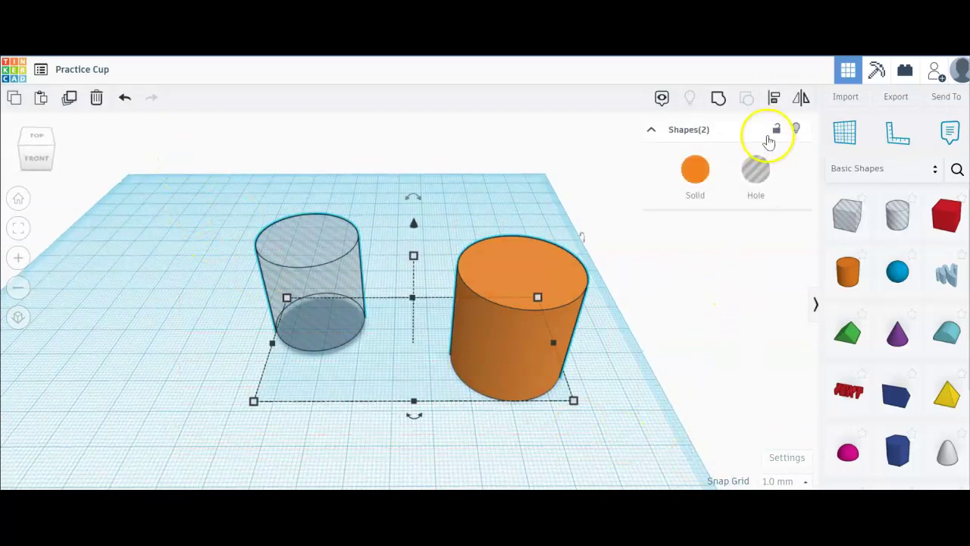
click(773, 98)
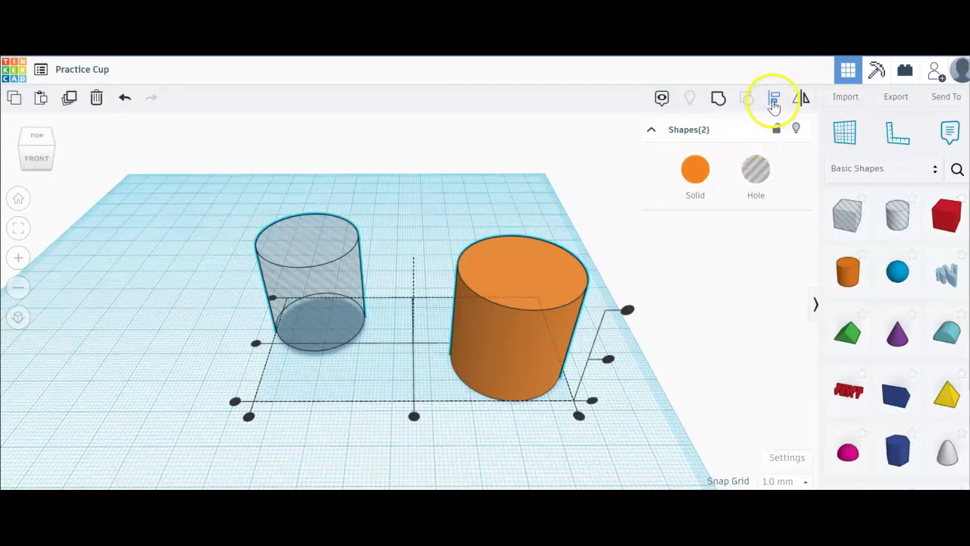
click(773, 99)
click(774, 99)
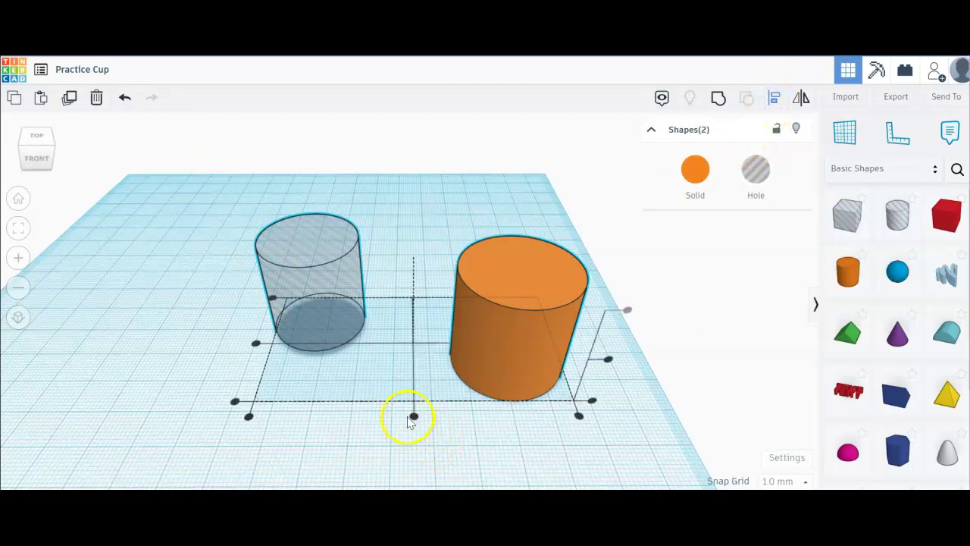
click(413, 417)
right_drag(373, 403, 463, 398)
click(361, 376)
mouse_move(360, 374)
right_down()
mouse_move(474, 387)
mouse_move(480, 296)
mouse_move(490, 449)
right_up()
click(407, 349)
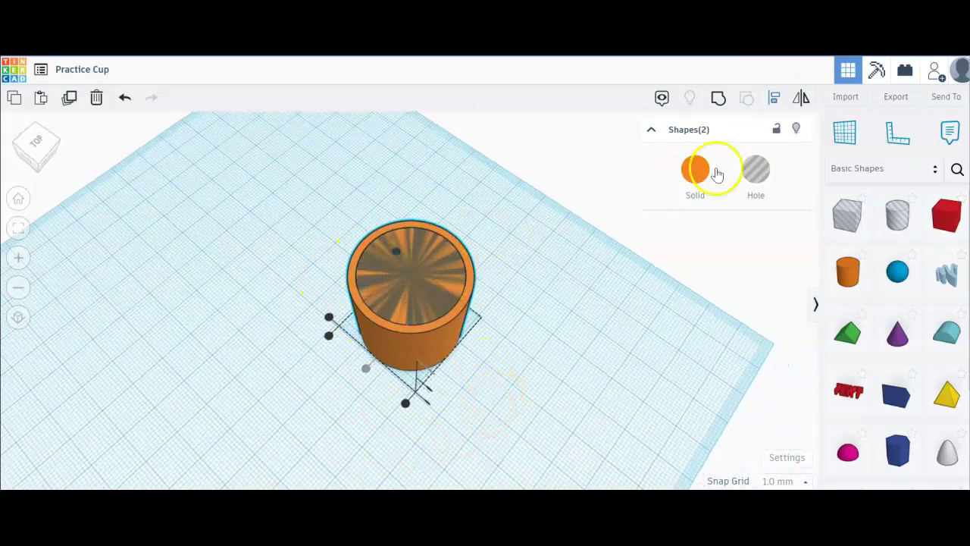
- Group the aligned solid and hole cylinders to cut out the cup's hollow interior
click(718, 99)
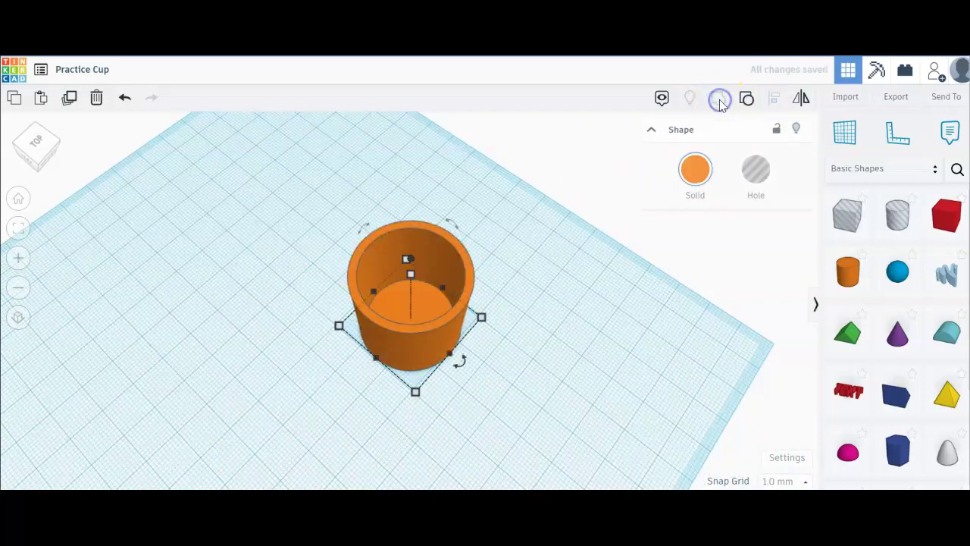
click(461, 227)
right_drag(491, 212, 476, 244)
right_drag(538, 233, 554, 306)
- Check the finished cup's overall width, length and height and inspect its wall and interior from above
click(418, 350)
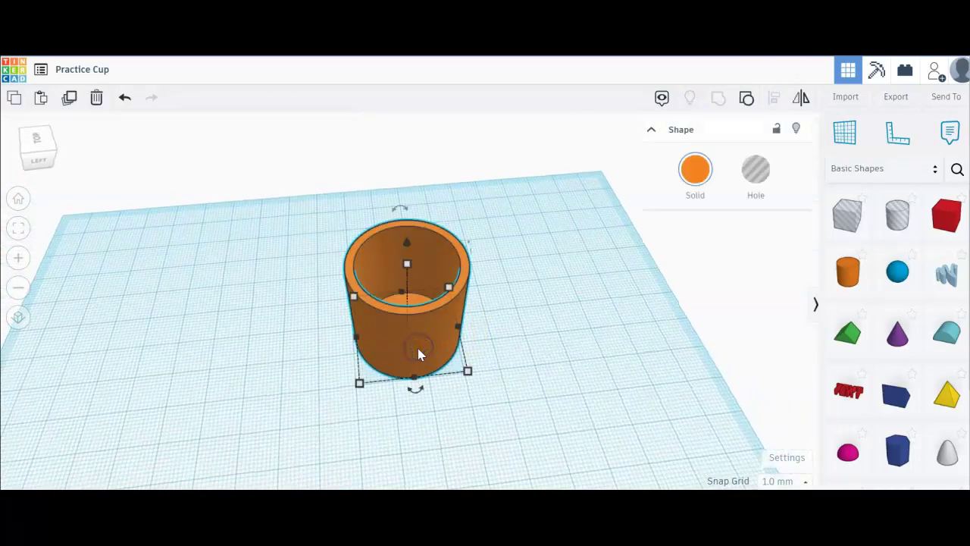
click(469, 369)
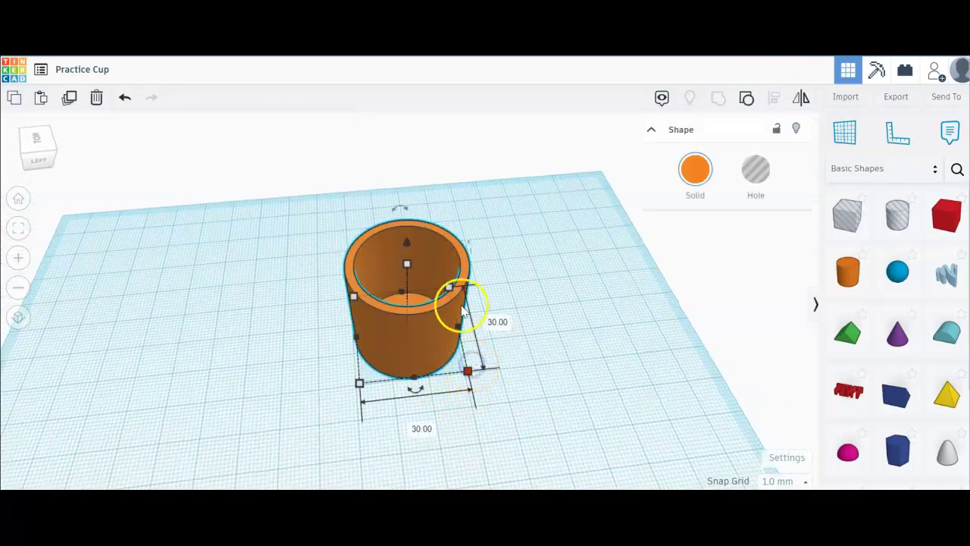
click(407, 265)
click(556, 266)
mouse_move(557, 266)
right_down()
mouse_move(537, 321)
mouse_move(389, 255)
right_up()
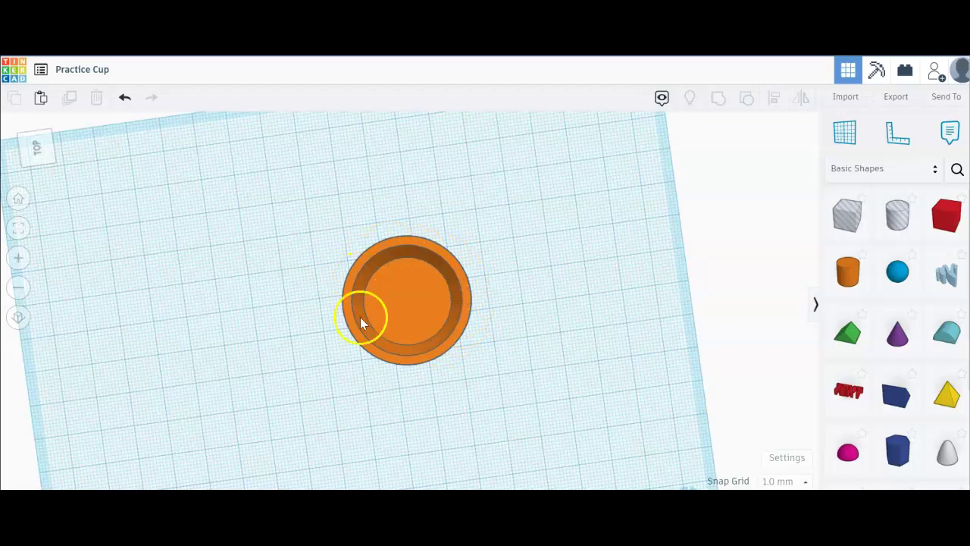
right_drag(431, 346, 531, 346)
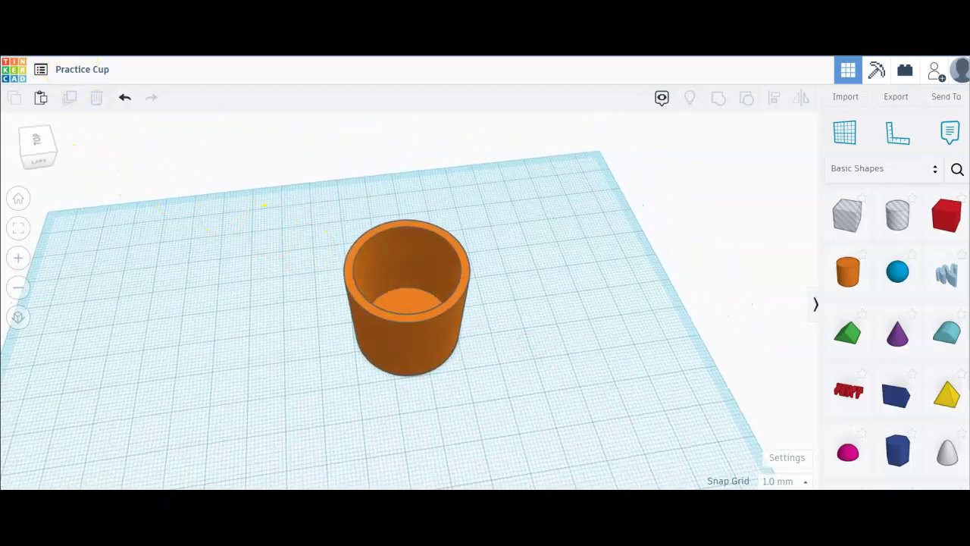